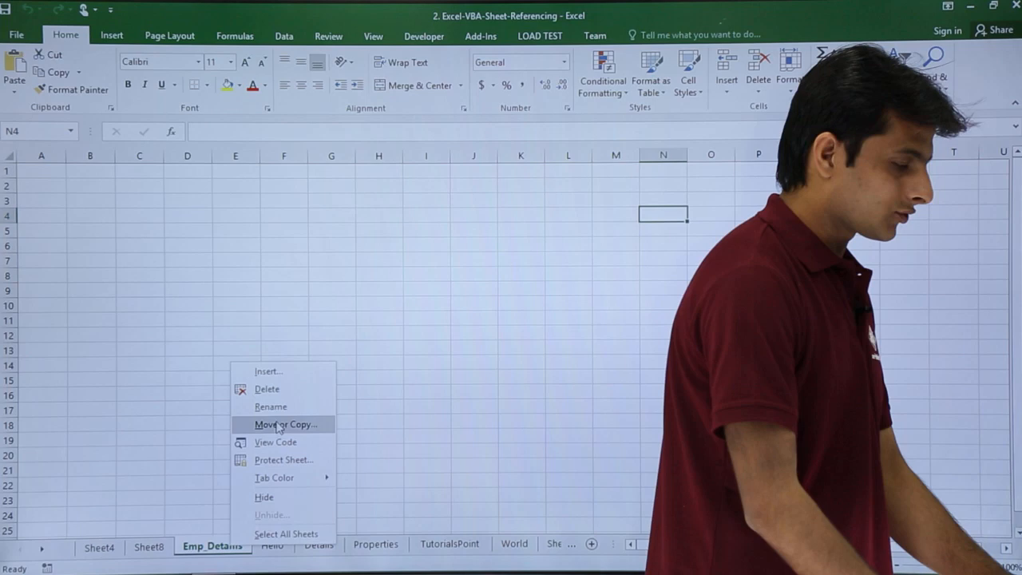
Copy Emp_Detaills before Properties with Create a copy ticked, producing Emp_Detaills (2)
{"action": "left_click_drag", "start_coordinate": [290, 316], "coordinate": [460, 138]}
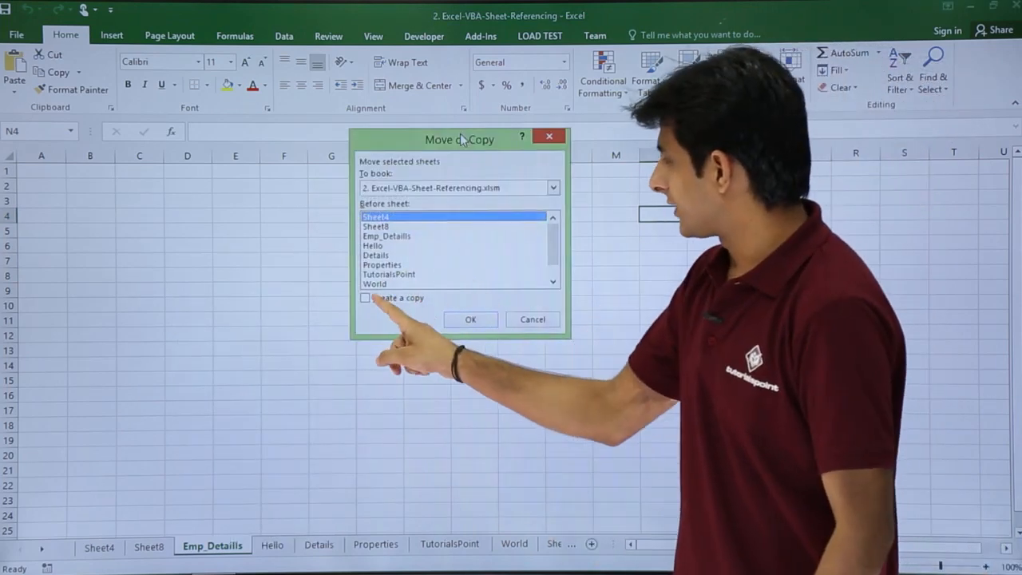
{"action": "left_click", "coordinate": [365, 298]}
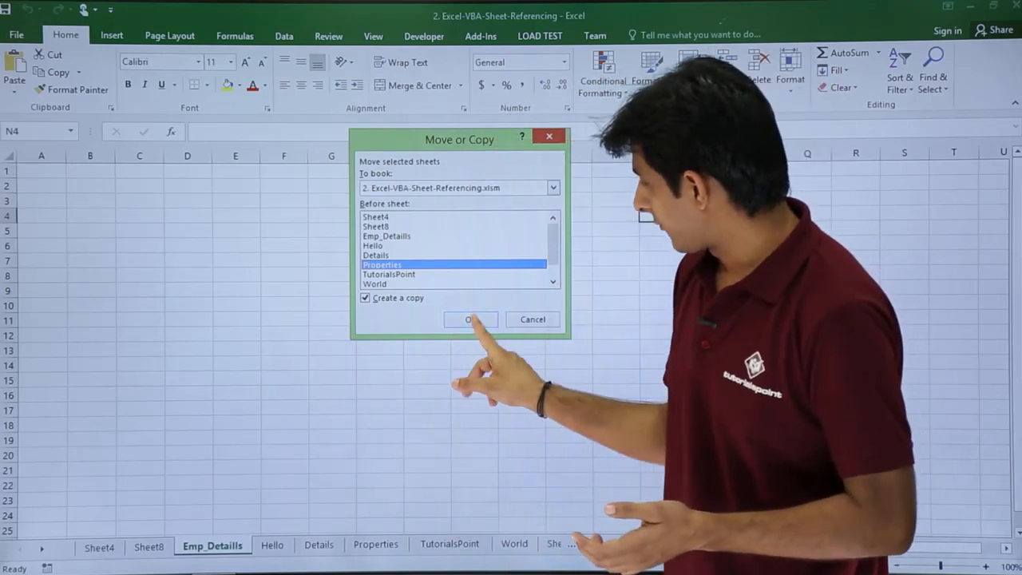
{"action": "left_click", "coordinate": [470, 319]}
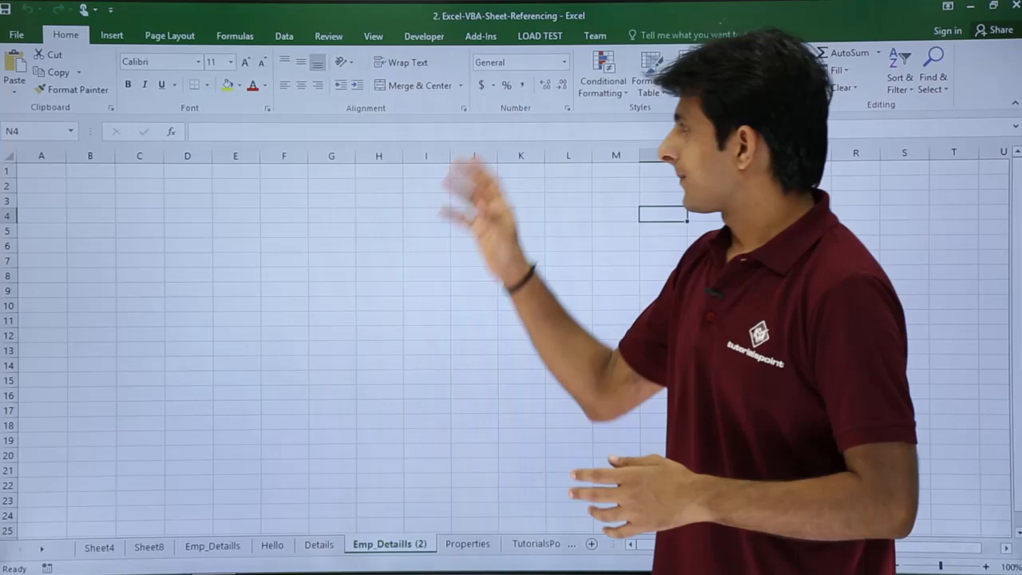
Show the Developer ribbon tools for macros
{"action": "left_click", "coordinate": [424, 35]}
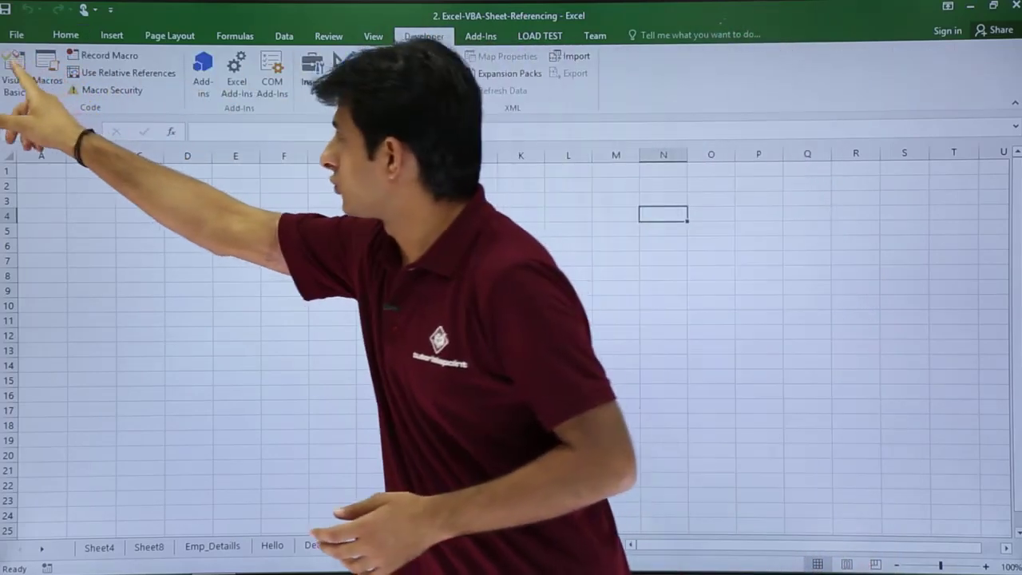
Show the G_Sheets_Copy_Paste module's Copy_Paste_Sheet macro in the Visual Basic editor
{"action": "left_click", "coordinate": [15, 72]}
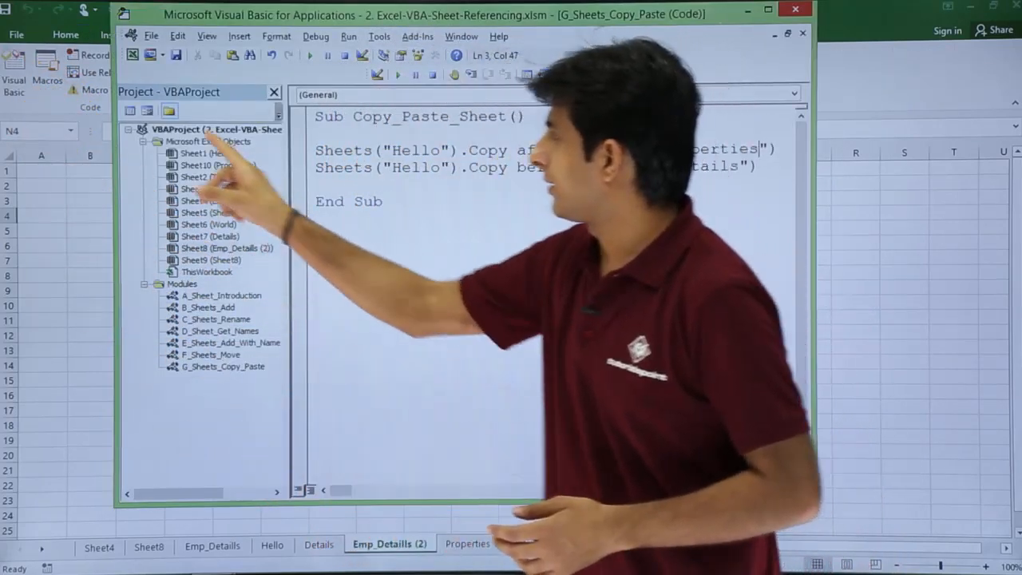
{"action": "double_click", "coordinate": [208, 141]}
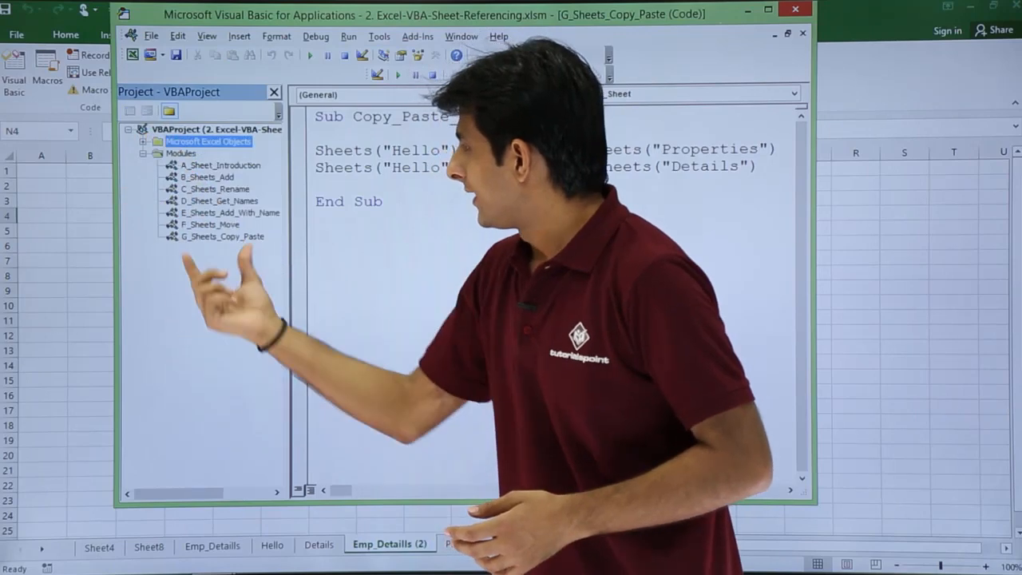
{"action": "left_click", "coordinate": [223, 236]}
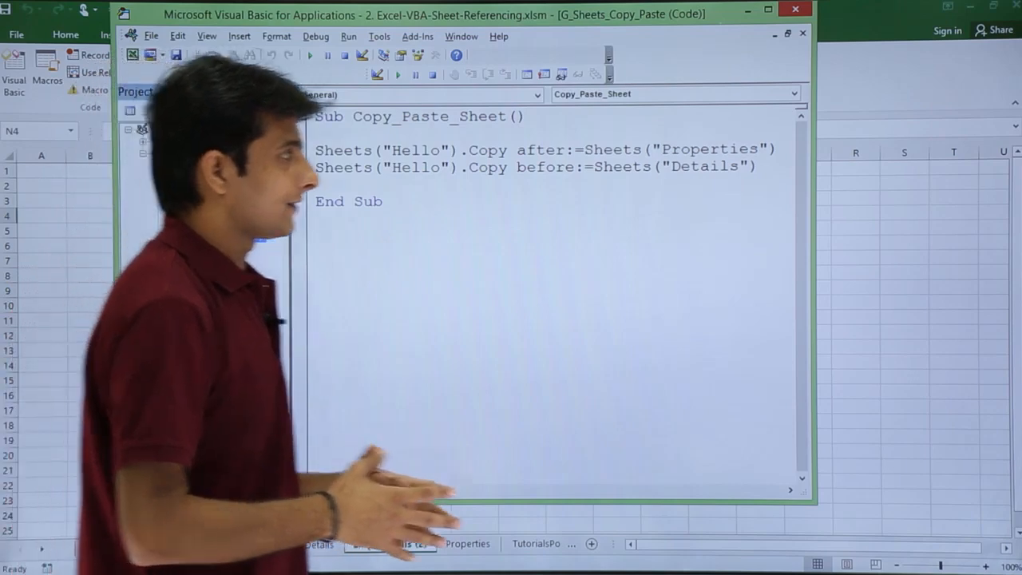
Step into Copy_Paste_Sheet until the first Sheets("Hello").Copy adds Hello (2) after Properties
{"action": "left_click", "coordinate": [399, 133]}
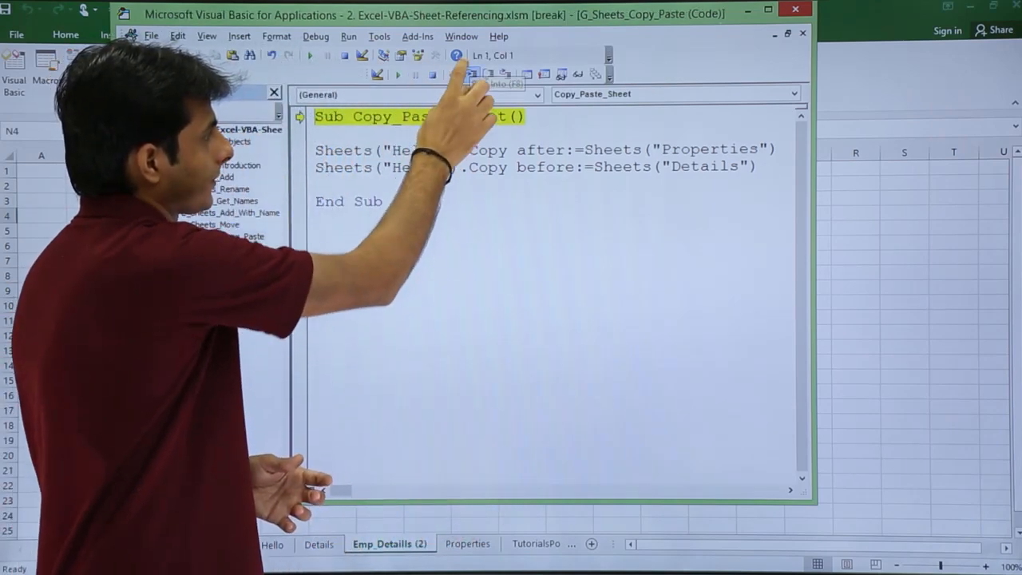
{"action": "left_click", "coordinate": [471, 74]}
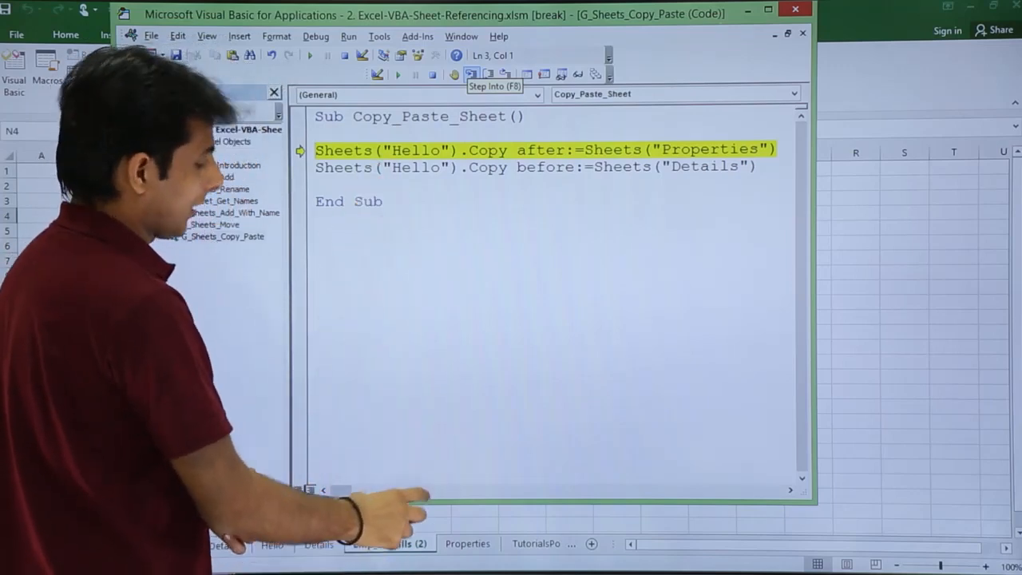
{"action": "left_click", "coordinate": [471, 74]}
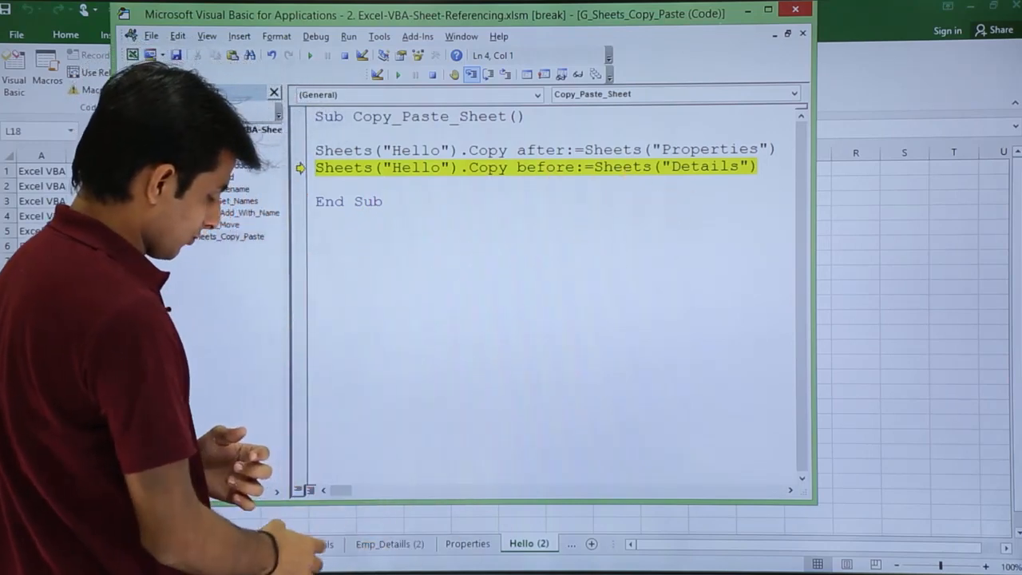
Step through the second Copy line adding Hello (3) before Details, then End Sub
{"action": "left_click", "coordinate": [471, 74]}
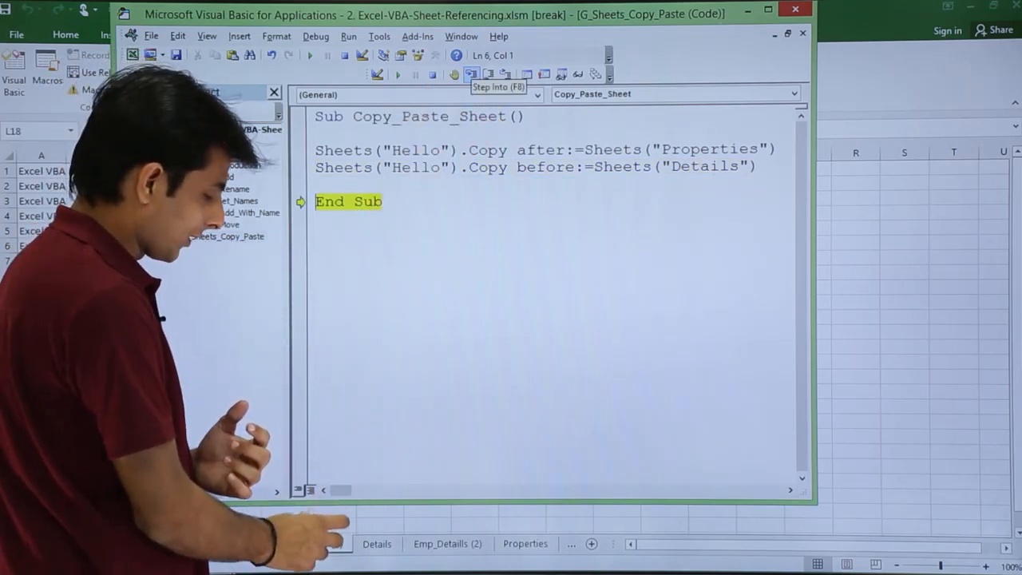
{"action": "left_click", "coordinate": [471, 74]}
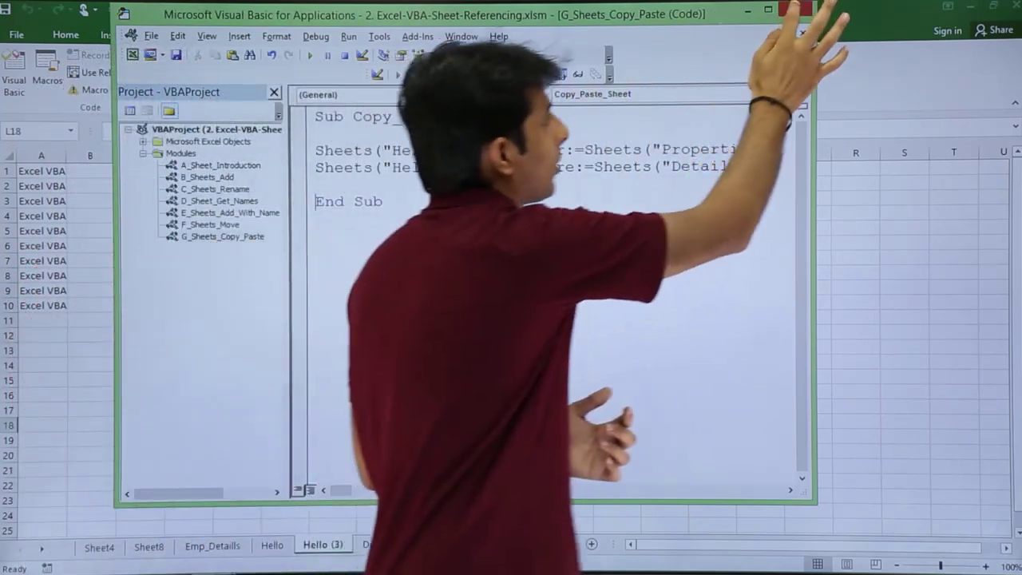
Close the Visual Basic editor, leaving the workbook showing Hello (3) before Details
{"action": "left_click", "coordinate": [795, 9]}
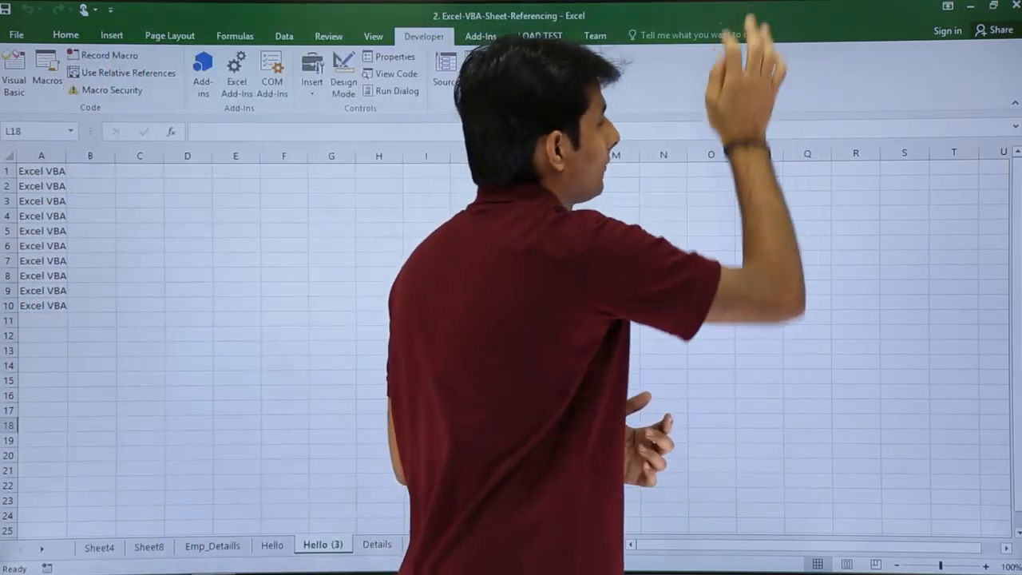